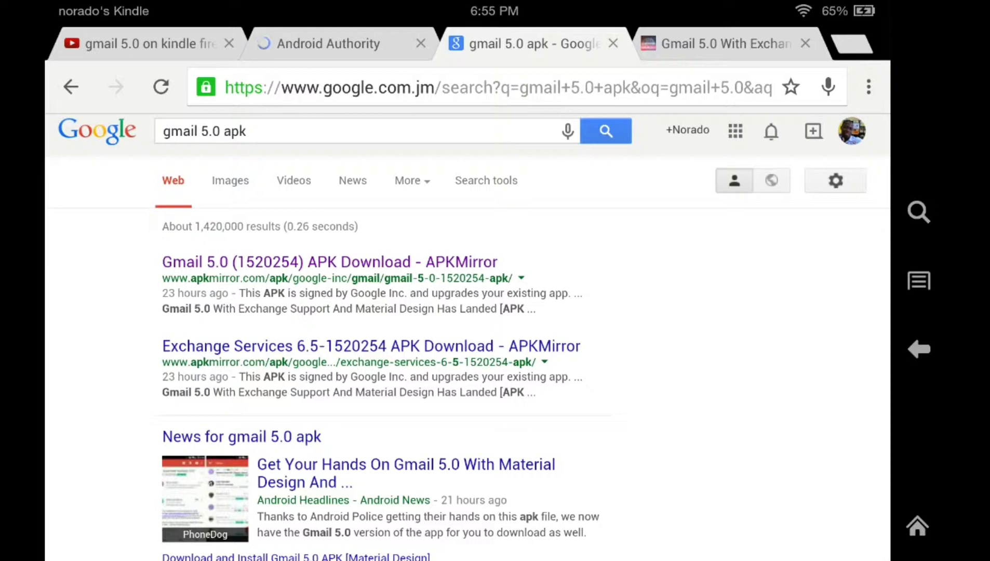
Step: Open the 'Gmail 5.0 (1520254) APK Download - APKMirror' result from the gmail 5.0 apk search
scroll(467, 338, "up", 1)
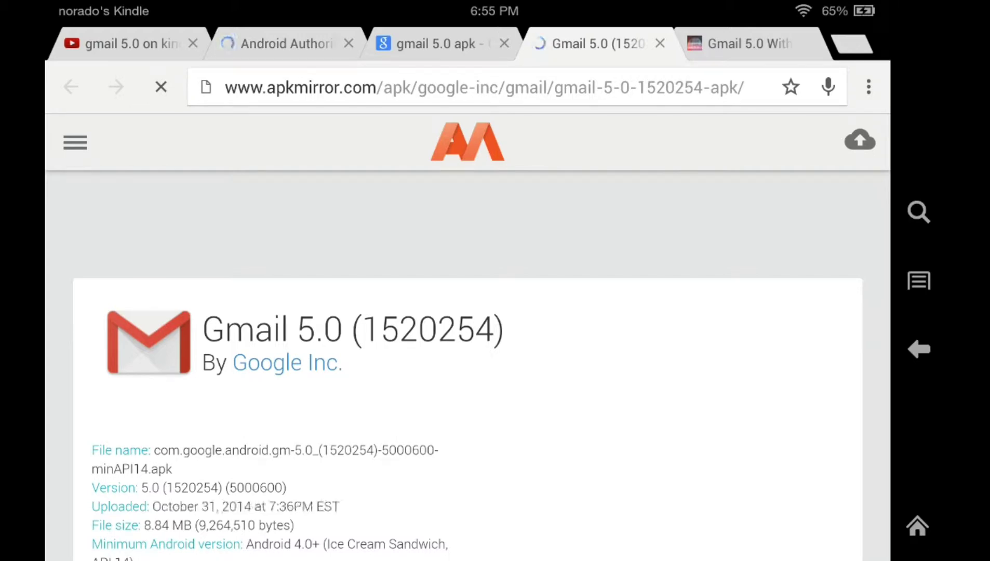
Step: Download the 8.84 MB Gmail 5.0 APK with ES Downloader, just once
scroll(99, 360, "down", 3)
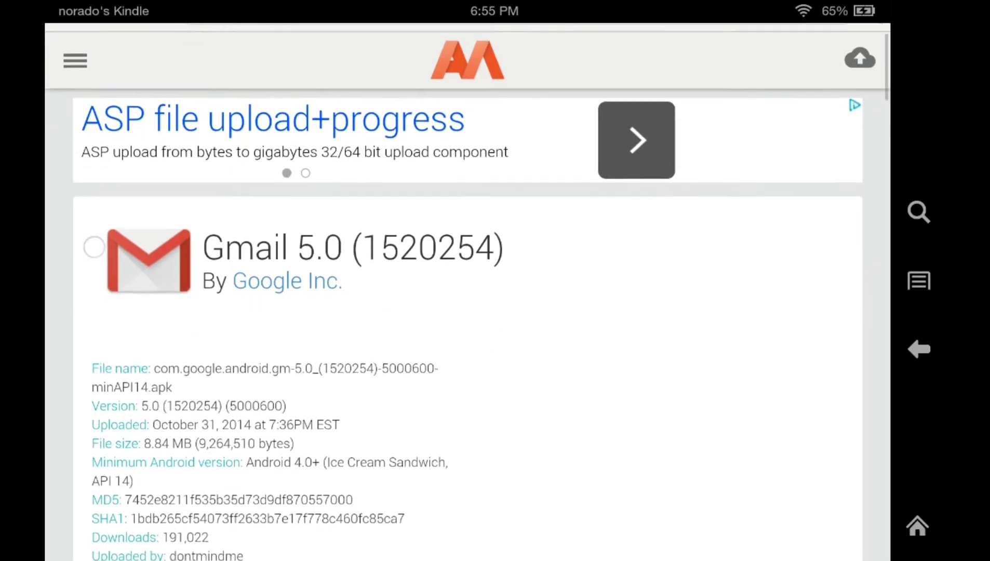
scroll(98, 360, "down", 5)
scroll(99, 292, "down", 3)
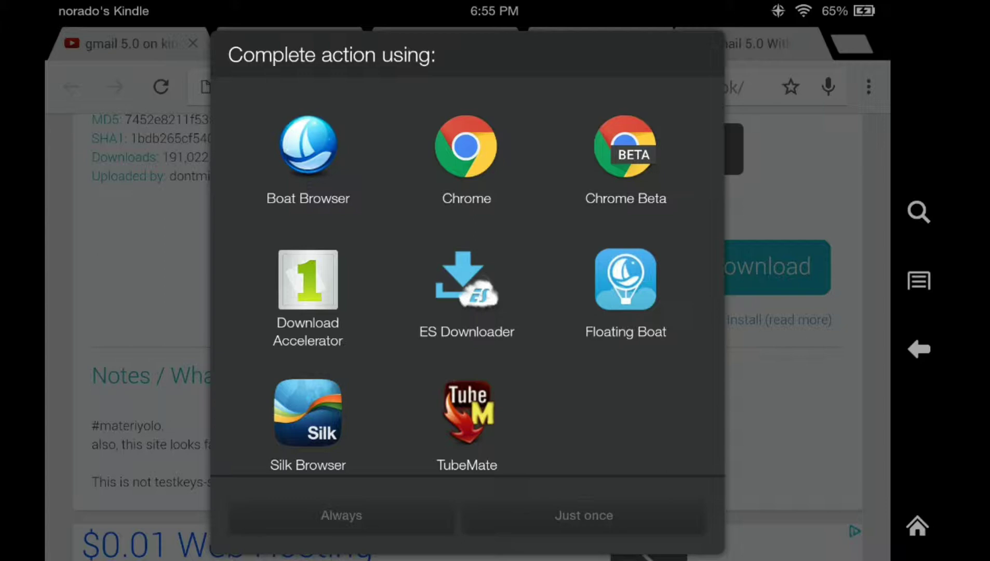
left_click(478, 293)
left_click(647, 521)
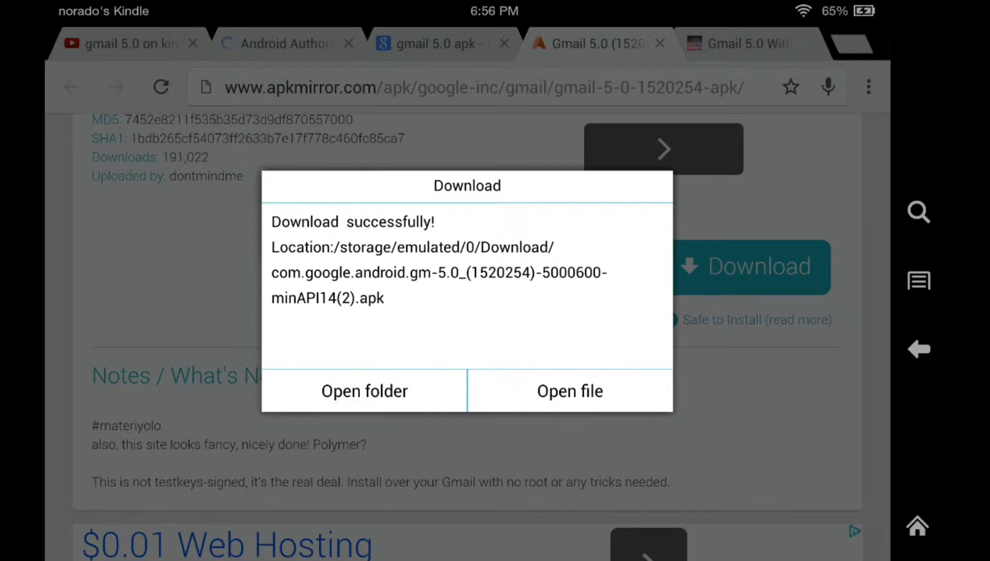
Step: Install the downloaded Gmail 5.0 APK with the Kindle package installer, accepting its permissions
left_click(570, 390)
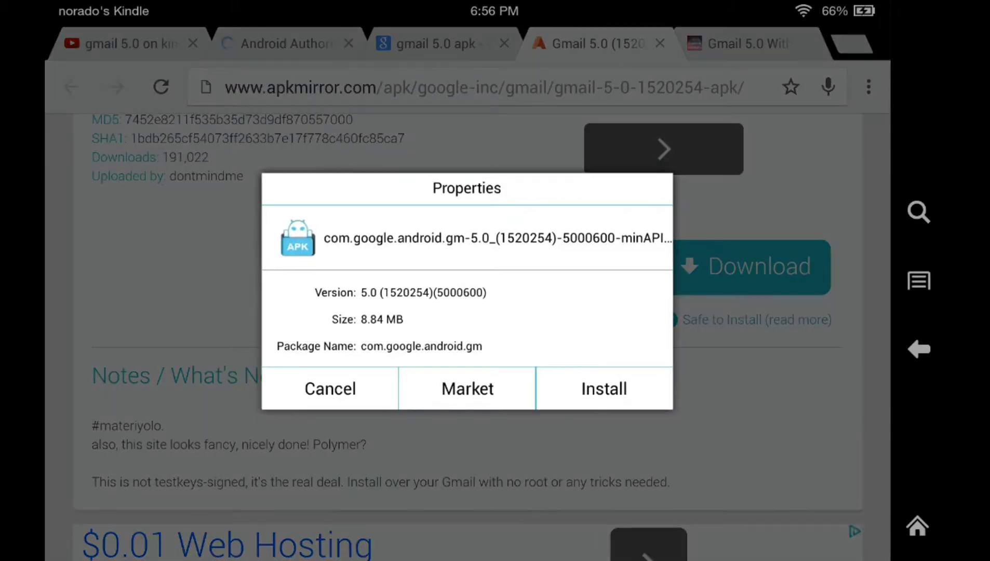
left_click(606, 397)
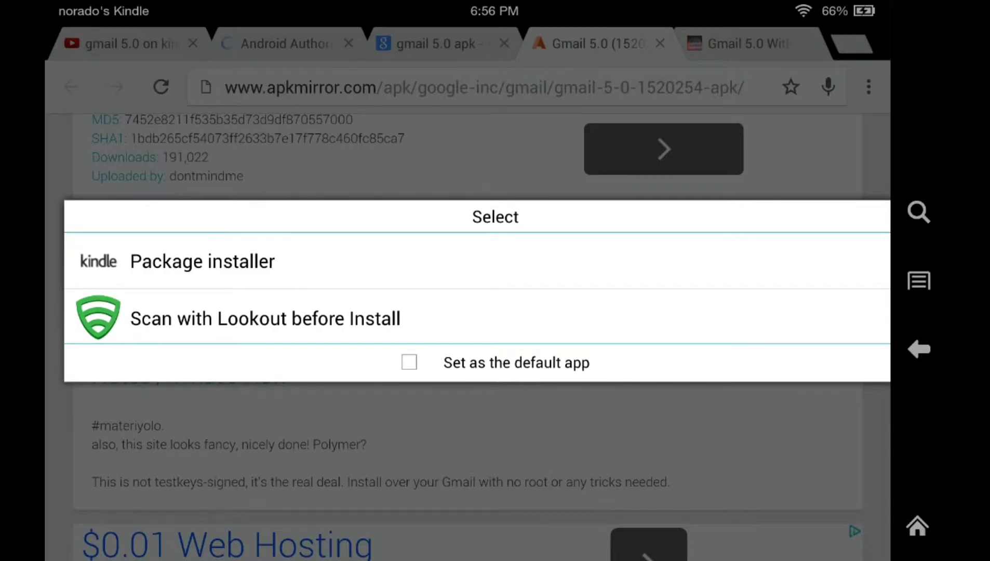
left_click(151, 265)
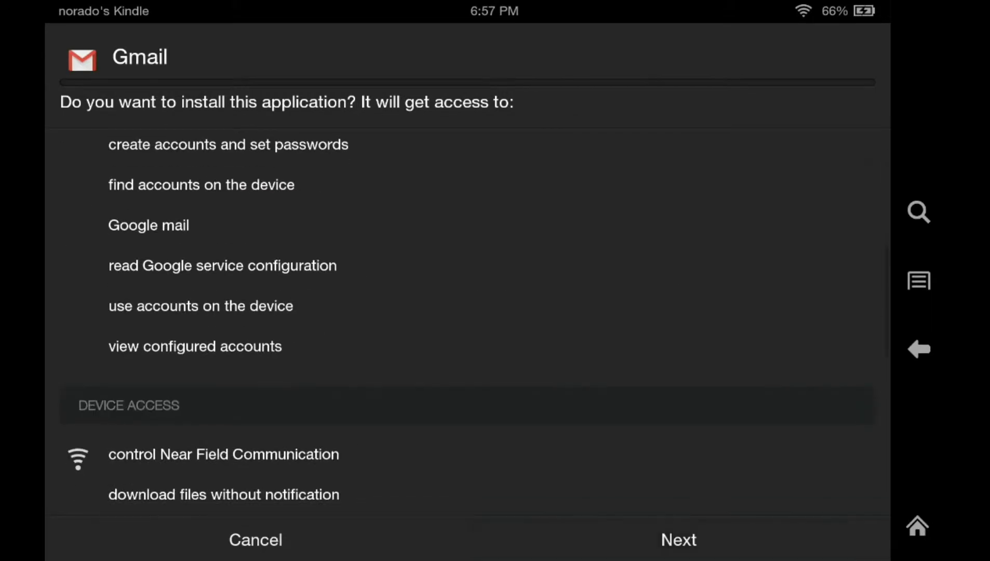
left_click(733, 536)
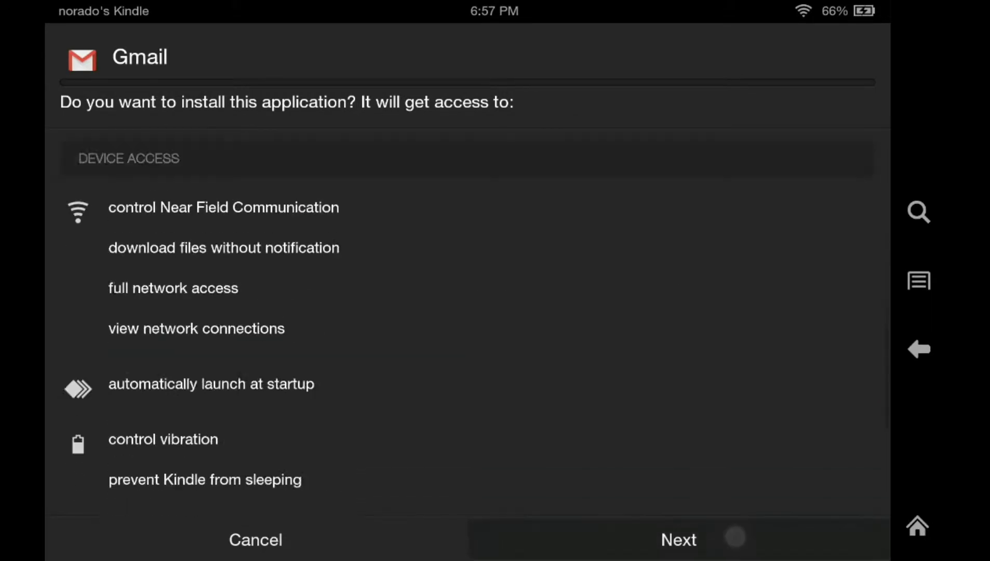
left_click(678, 540)
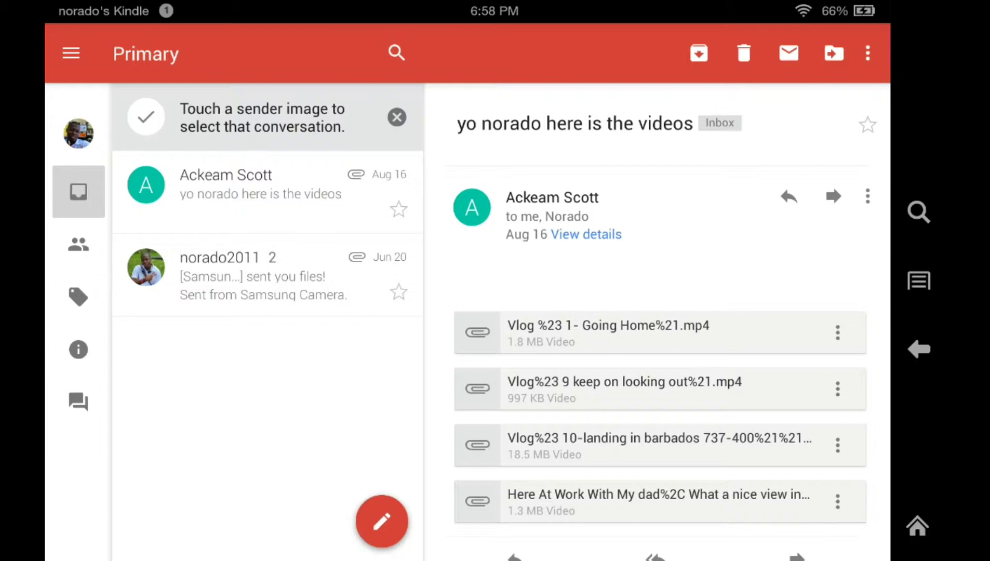
Step: Scroll the Primary videos conversation to view its four video attachments
mouse_move(808, 399)
left_mouse_down()
mouse_move(824, 211)
mouse_move(809, 289)
mouse_move(832, 422)
left_mouse_up()
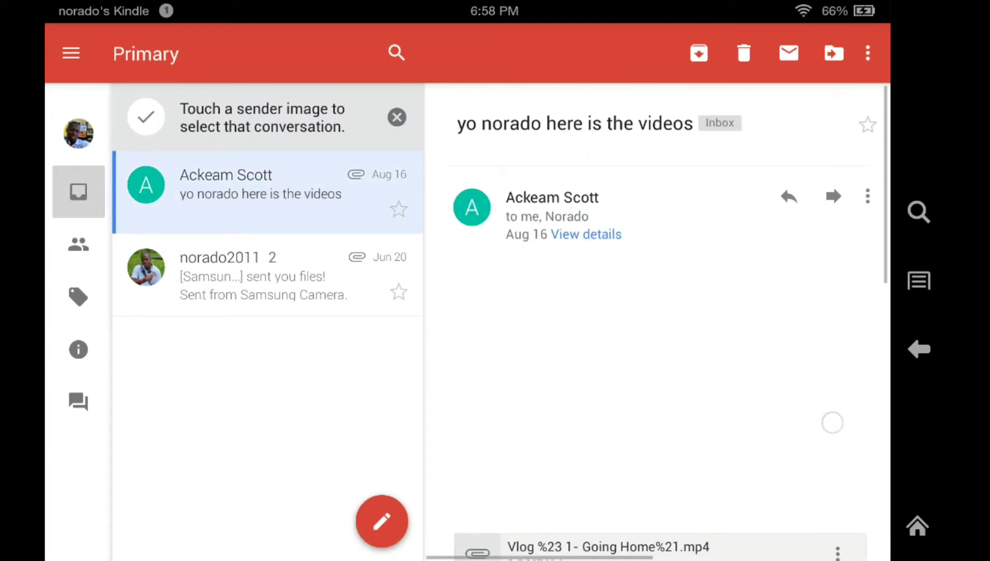
left_click_drag(806, 347, 807, 62)
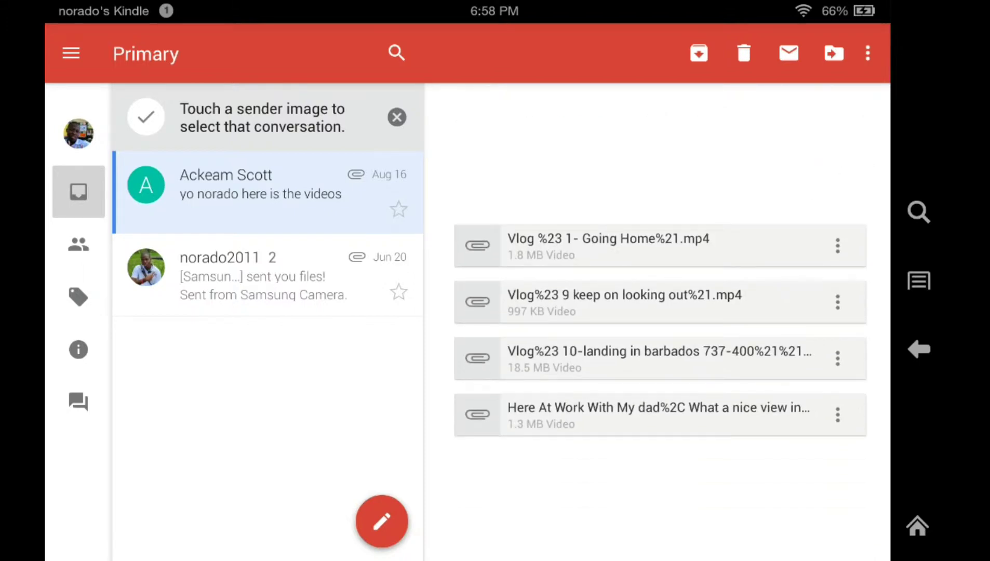
scroll(660, 322, "up", 6)
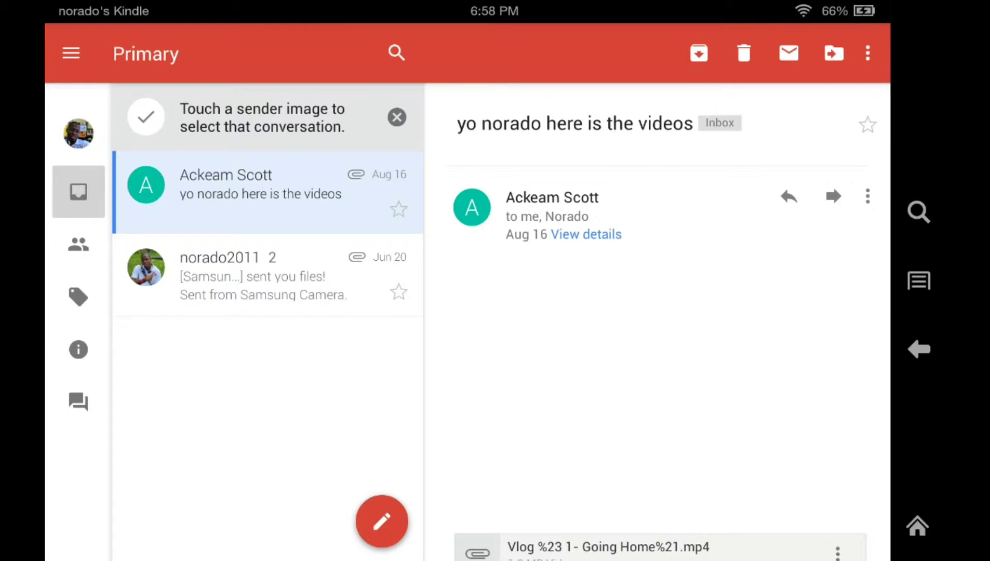
Step: Switch to the Promotions category and read the Yahoo stories email
left_click(79, 245)
left_click(78, 245)
left_click(78, 244)
left_click(78, 245)
left_click(79, 245)
left_click(72, 306)
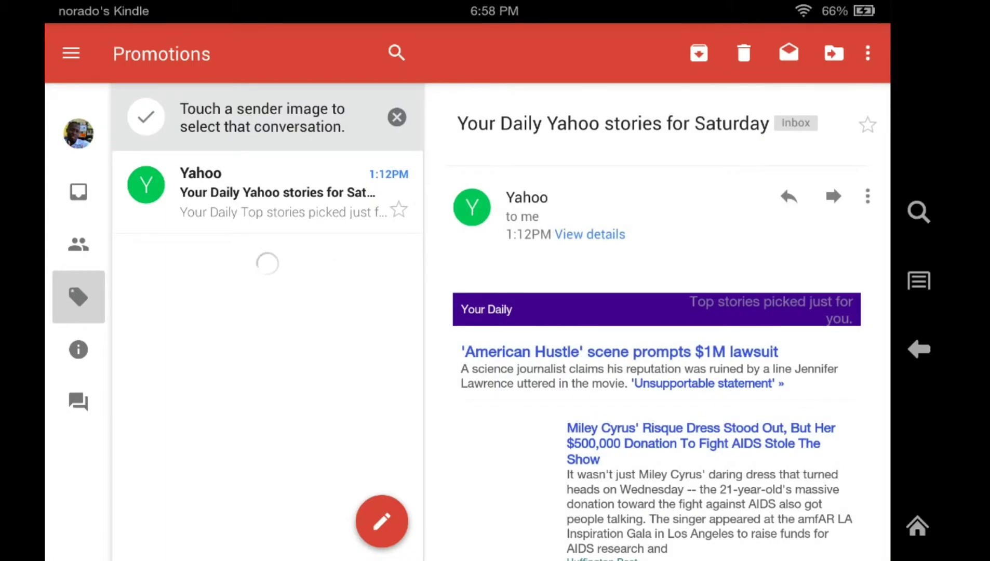
left_click_drag(821, 393, 840, 268)
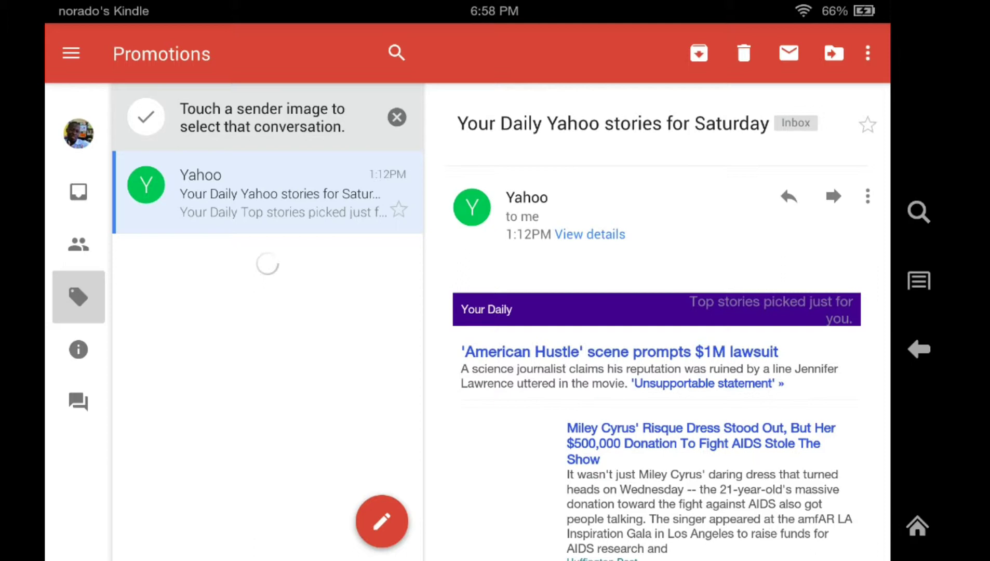
left_click(79, 349)
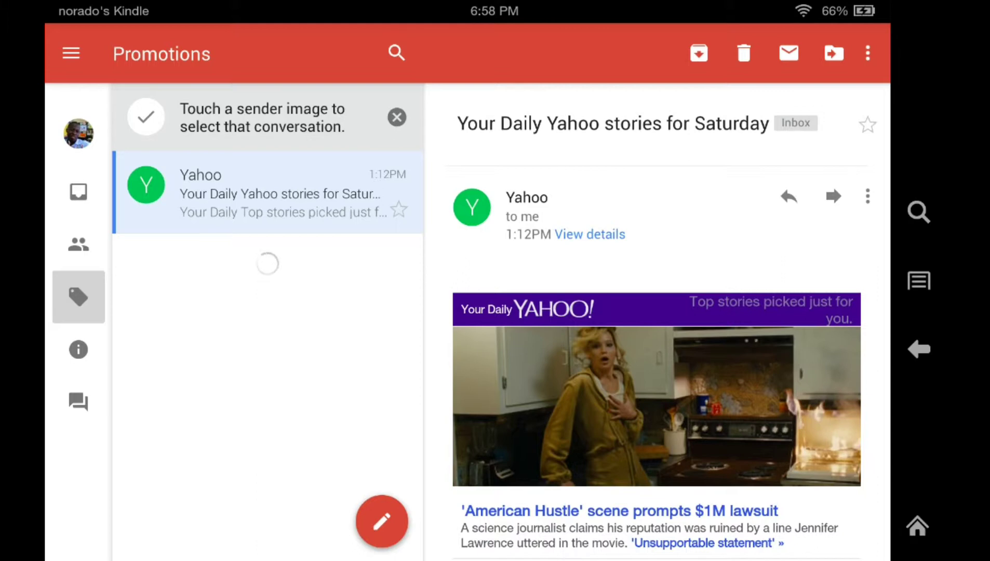
left_click(63, 345)
Step: Browse the Forums, Updates and Social categories, scrolling through a Social post
left_click(78, 402)
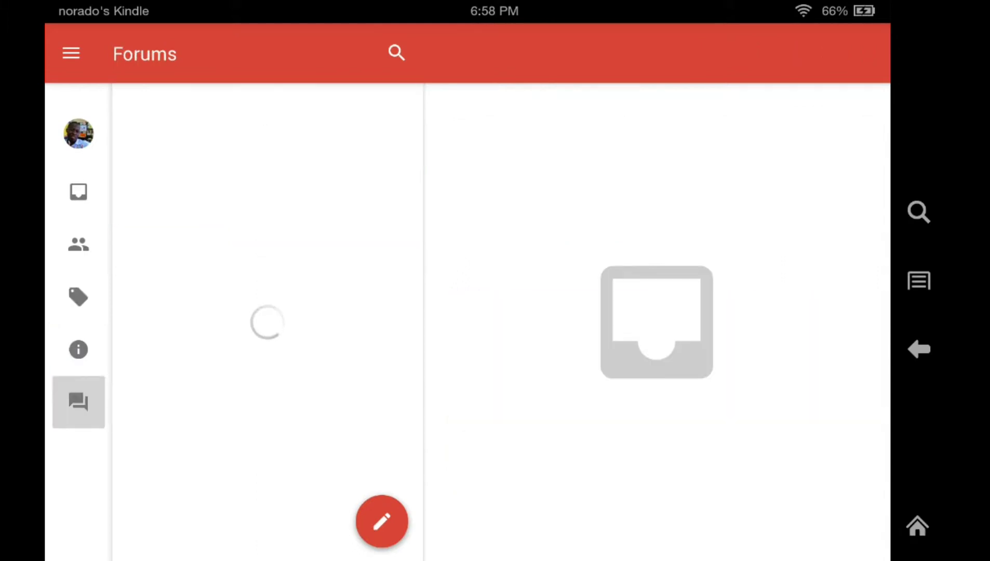
left_click(73, 347)
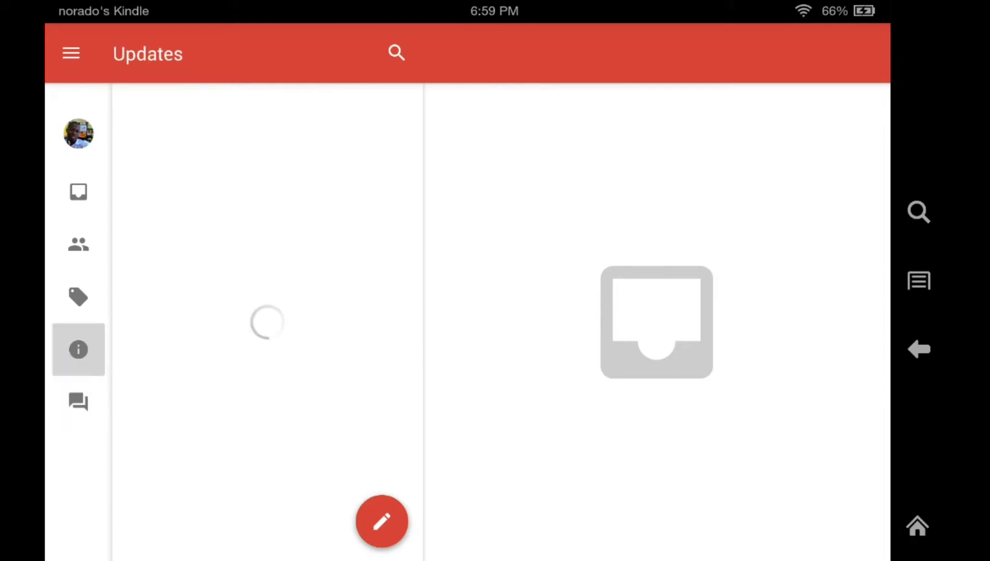
left_click(78, 297)
left_click(79, 244)
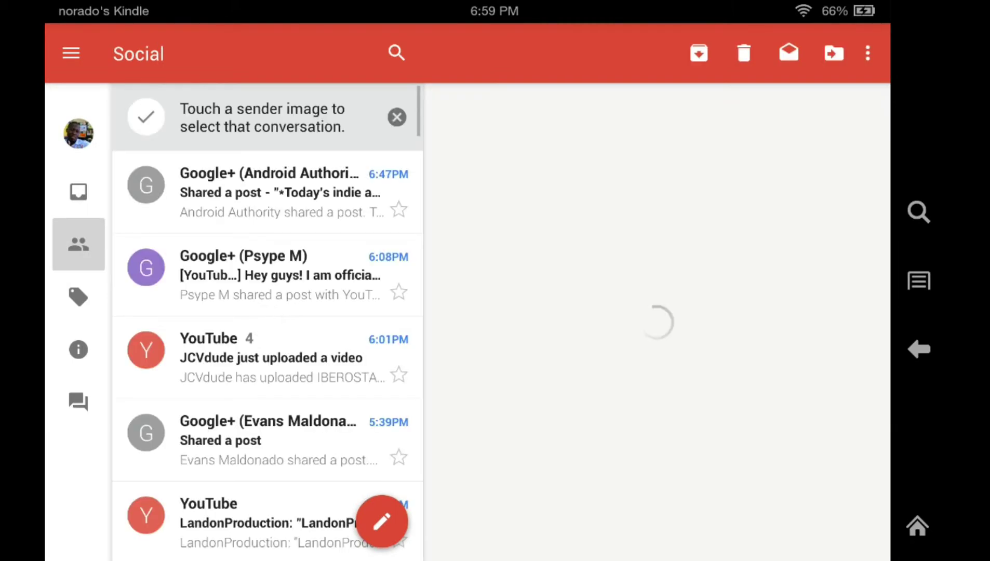
scroll(268, 312, "down", 10)
scroll(148, 212, "down", 5)
scroll(148, 211, "up", 10)
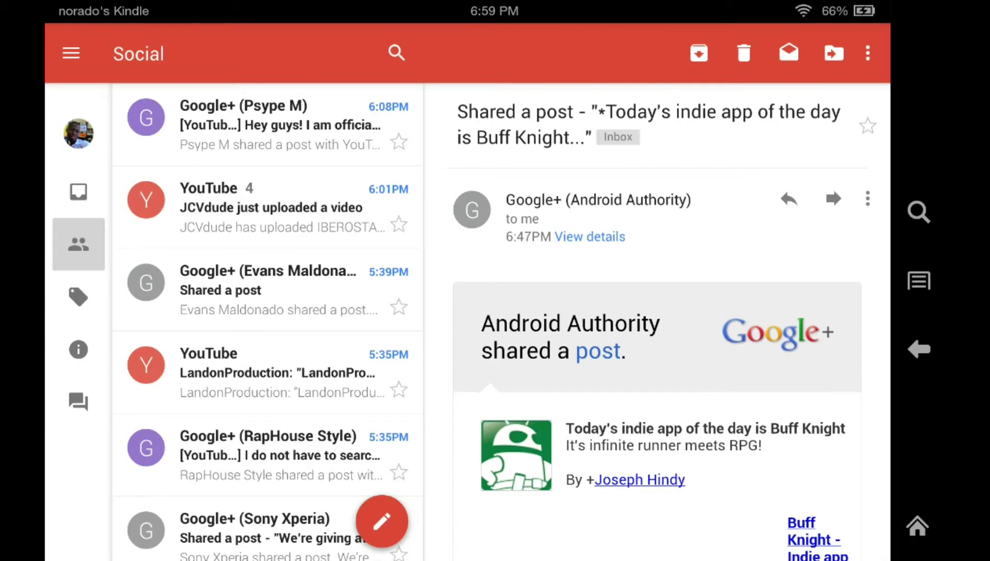
scroll(268, 322, "down", 5)
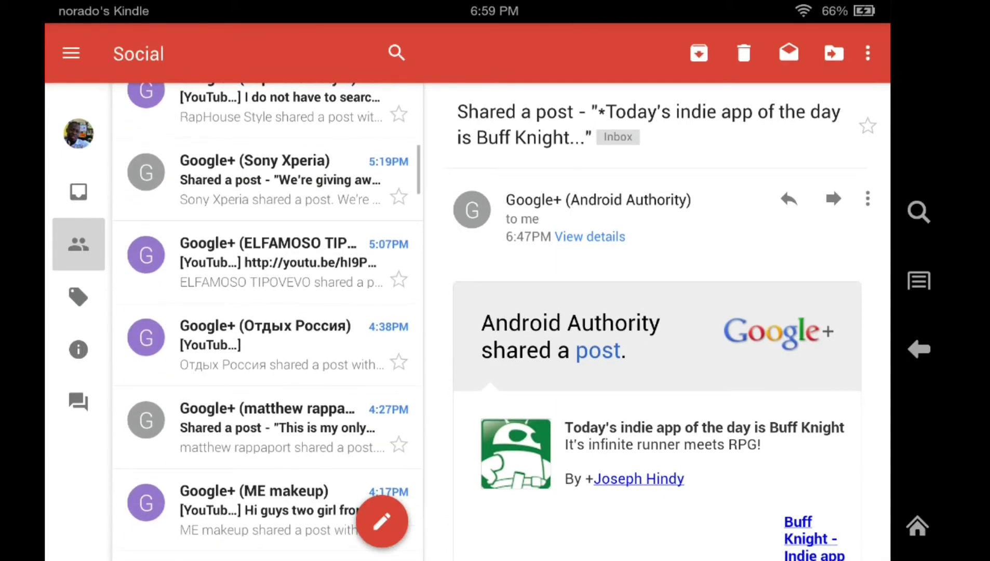
scroll(268, 322, "up", 10)
Step: Return to the Primary inbox and expand the full list of inboxes and labels
left_click(79, 192)
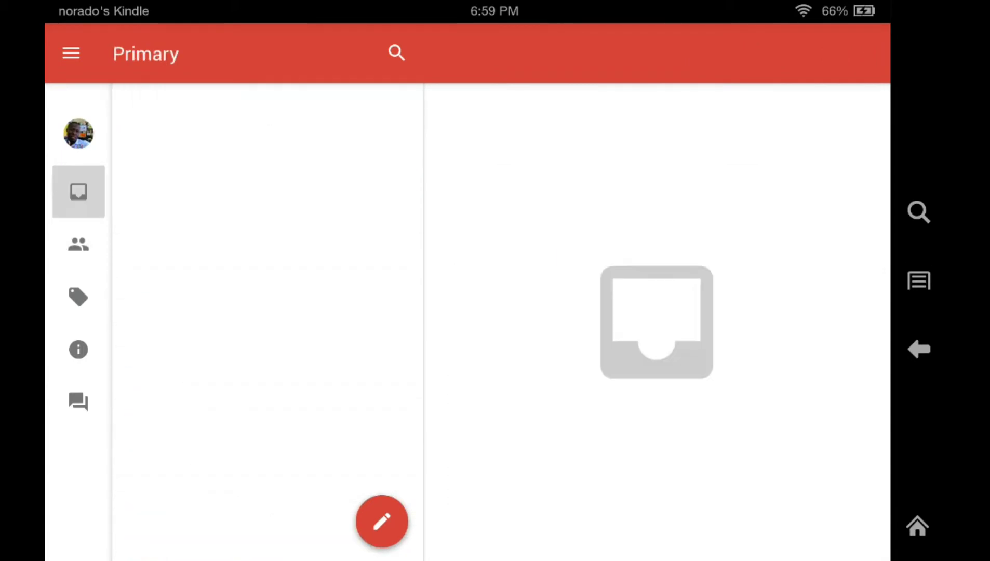
left_click(71, 52)
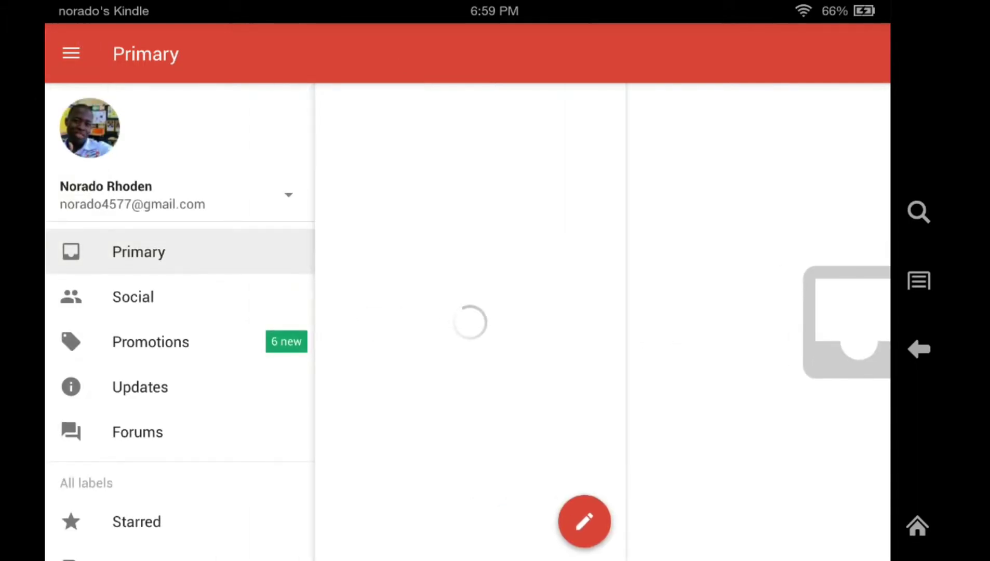
scroll(179, 312, "down", 2)
scroll(180, 311, "down", 2)
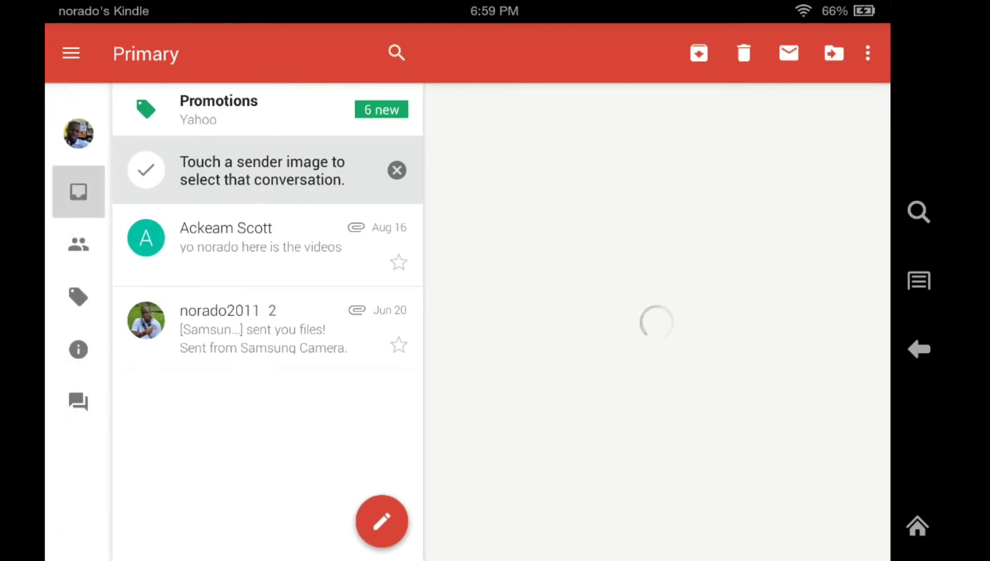
scroll(78, 328, "down", 2)
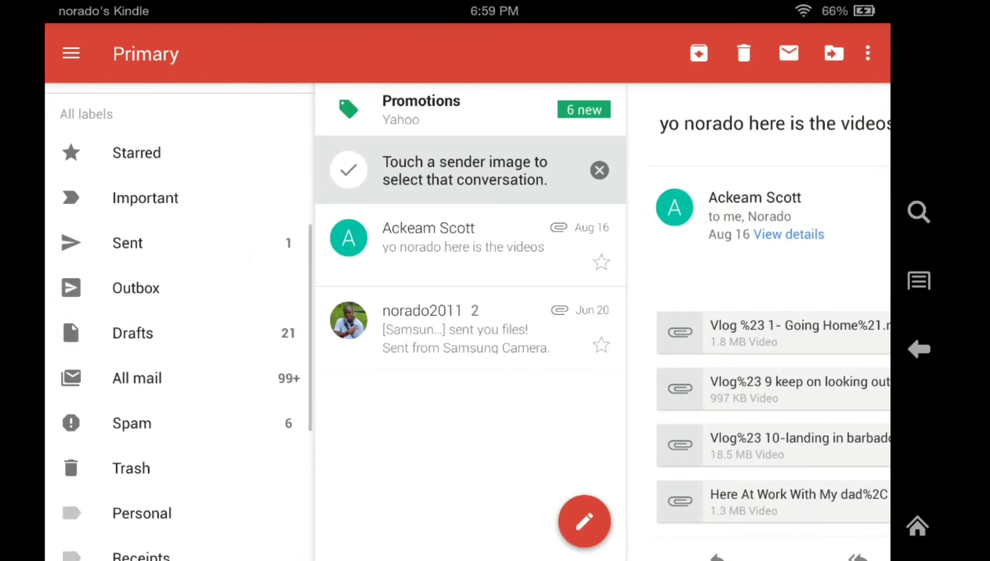
scroll(66, 343, "up", 3)
Step: Scroll through the label list, then collapse it into the slim icon rail
scroll(65, 343, "down", 1)
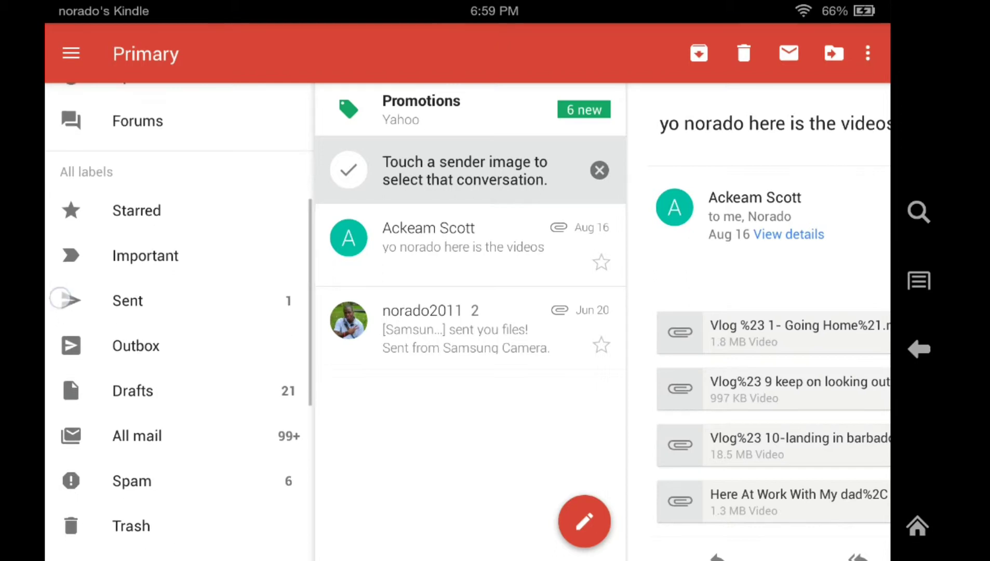
scroll(181, 320, "down", 2)
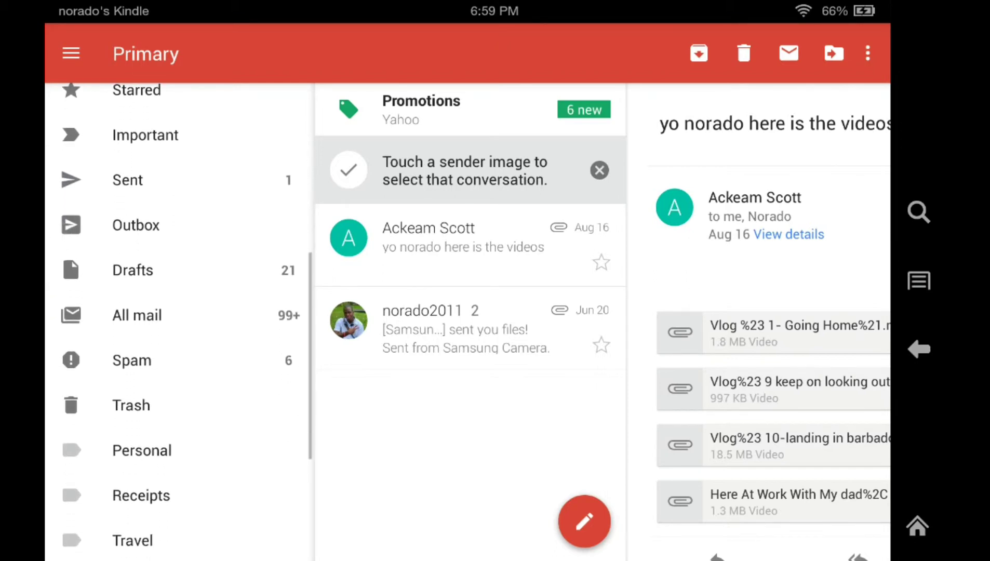
scroll(181, 320, "down", 2)
scroll(180, 320, "down", 2)
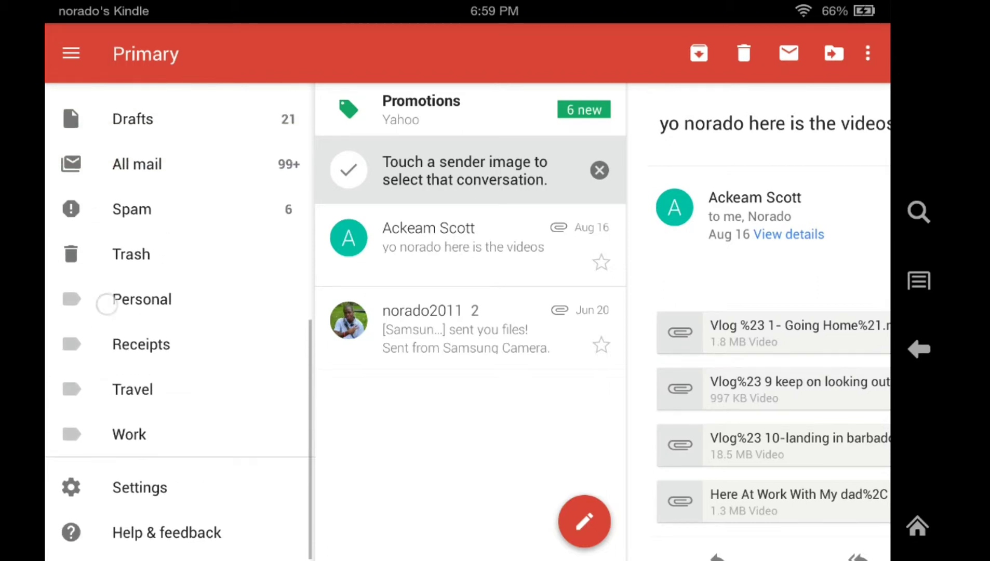
scroll(179, 318, "up", 5)
scroll(180, 318, "down", 1)
left_click(71, 53)
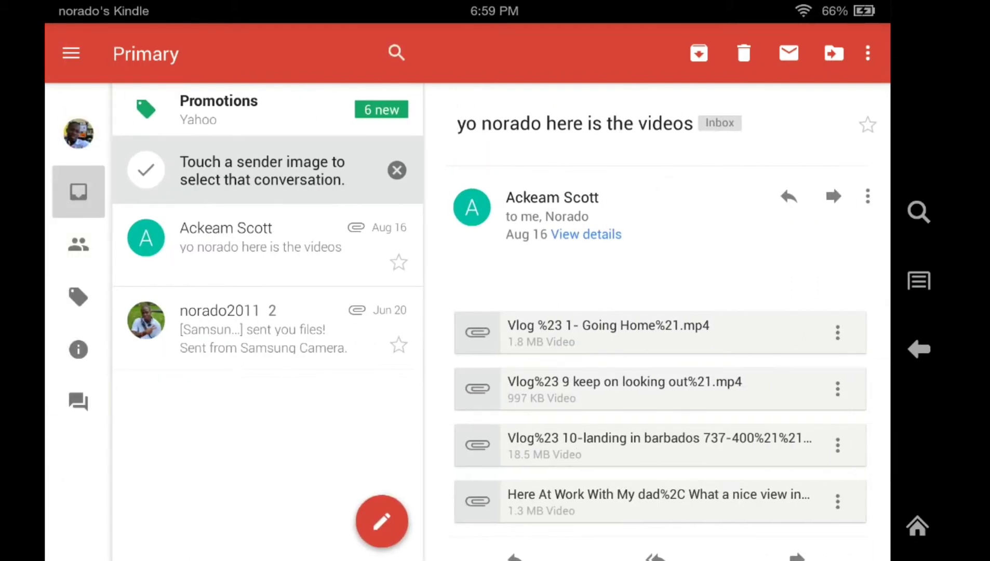
left_click(868, 54)
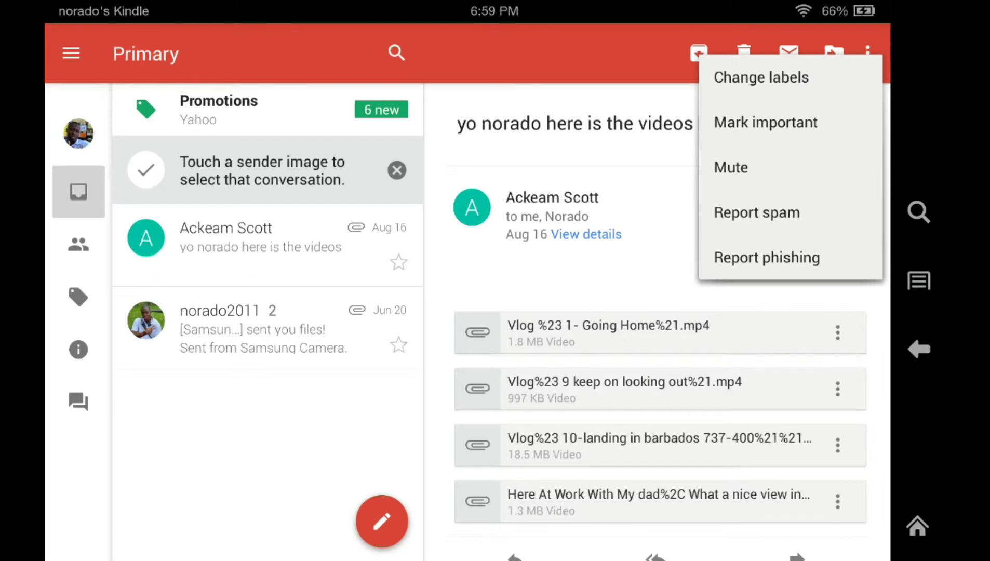
key("Escape")
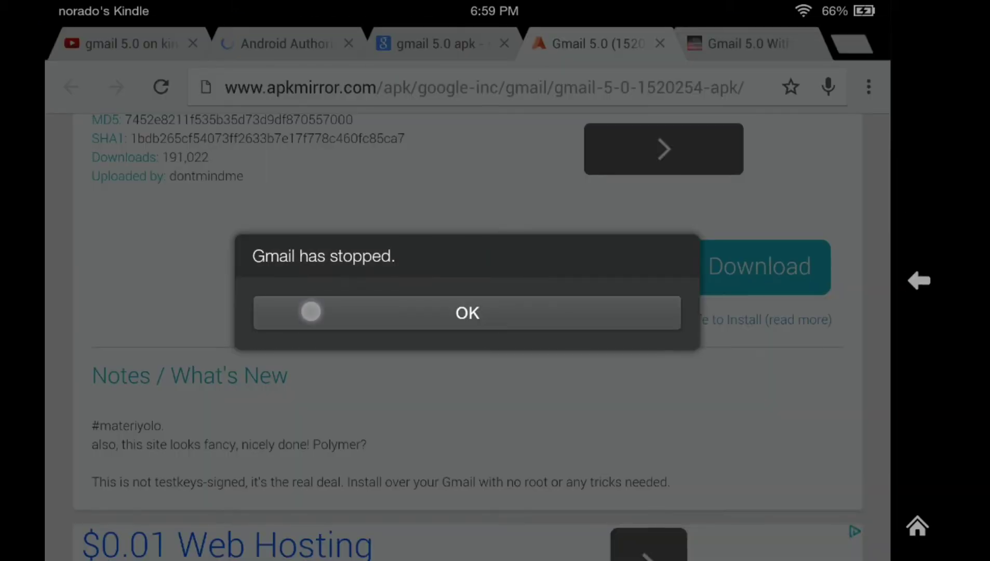
left_click(311, 311)
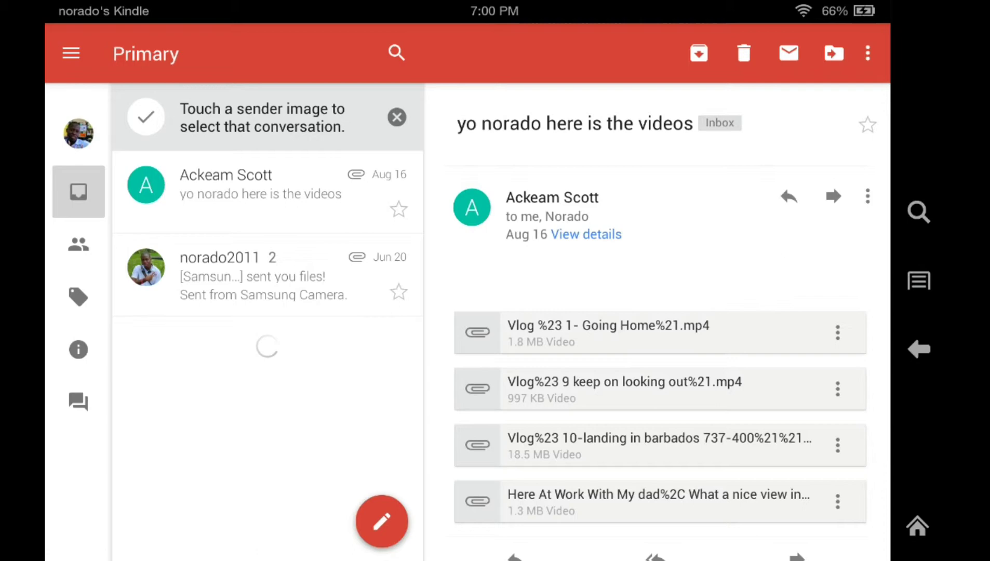
Step: Compose a new email with body text 'Bddnndnd' and bring up the attachment options
left_click(382, 521)
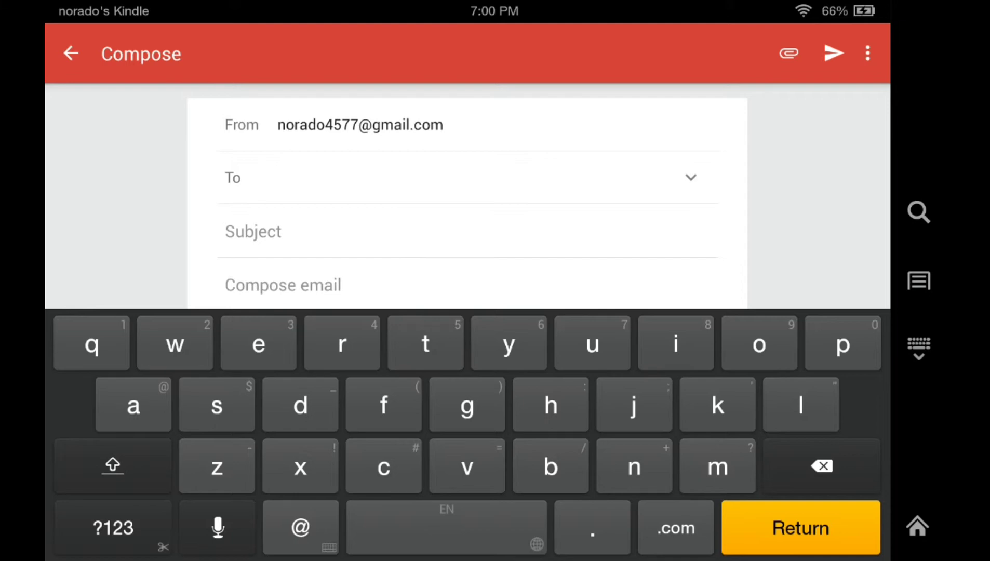
scroll(115, 139, "down", 2)
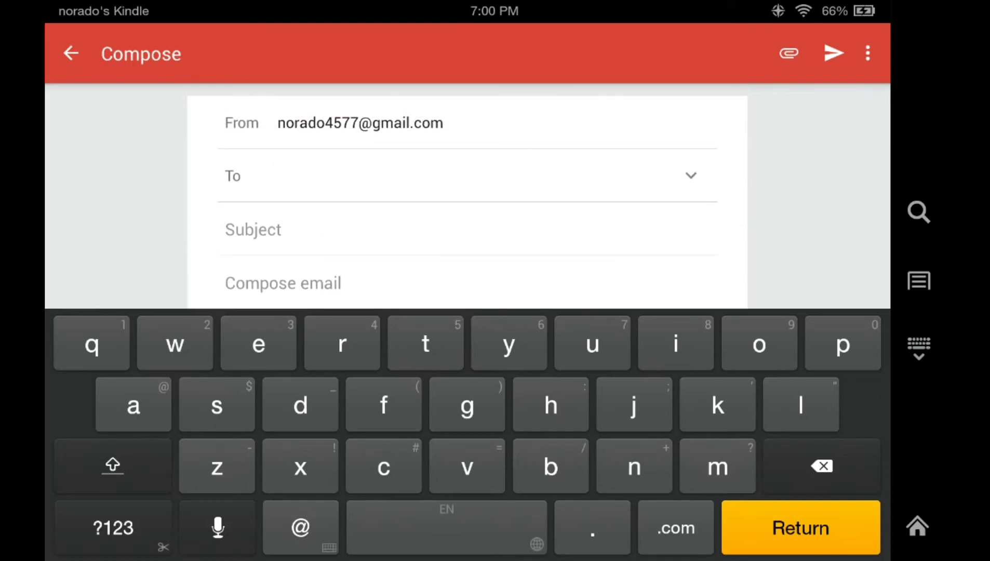
left_click(372, 274)
type("Bd")
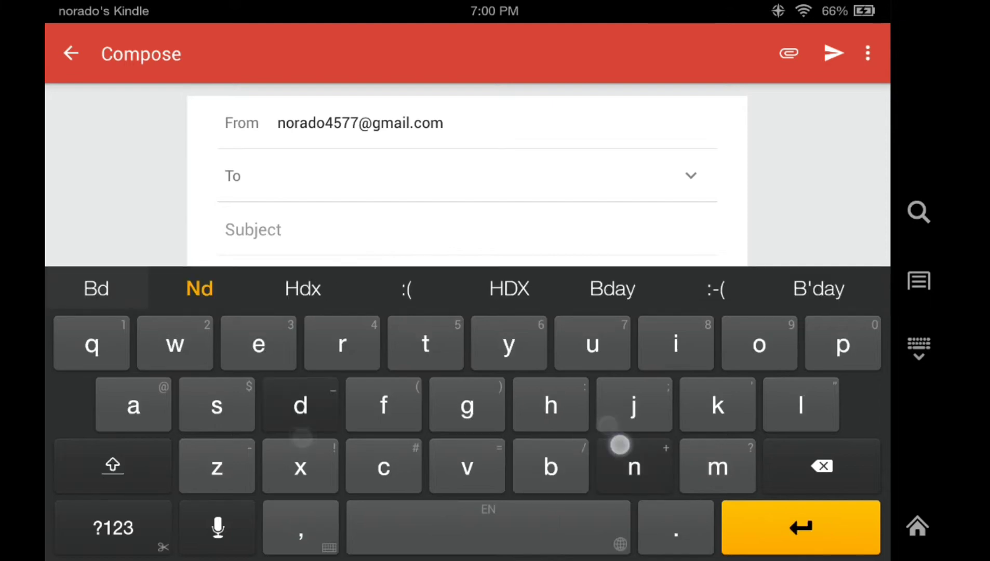
type("dnndnd")
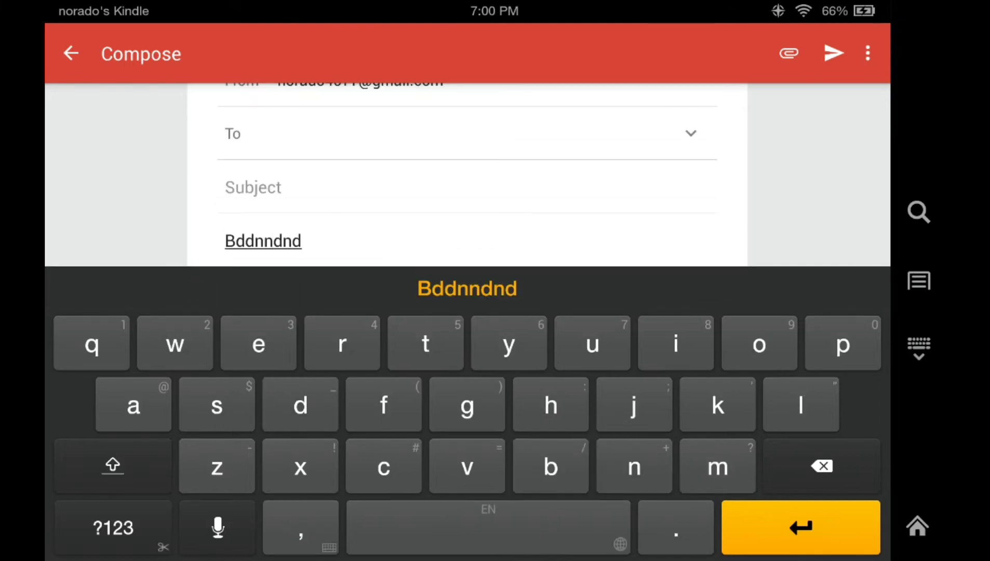
left_click(789, 53)
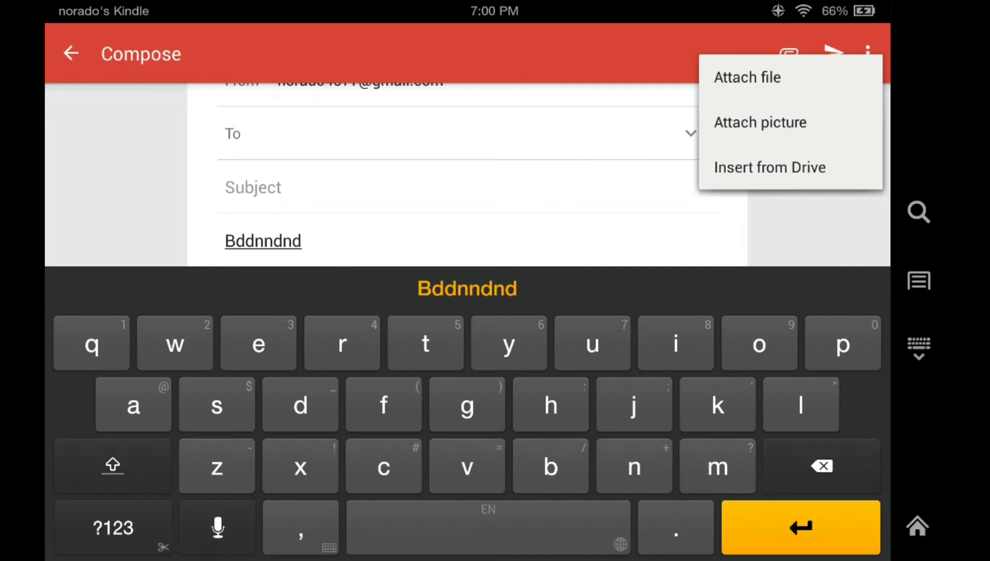
Step: Attach the red Infiniti car photo 449821.jpg from KK Gallery to the draft
left_click(789, 77)
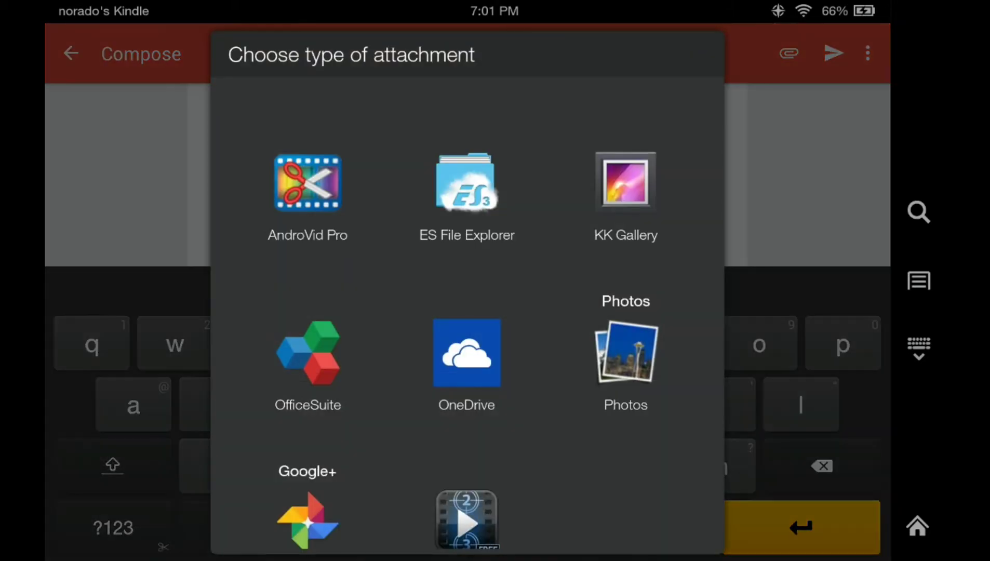
left_click(625, 187)
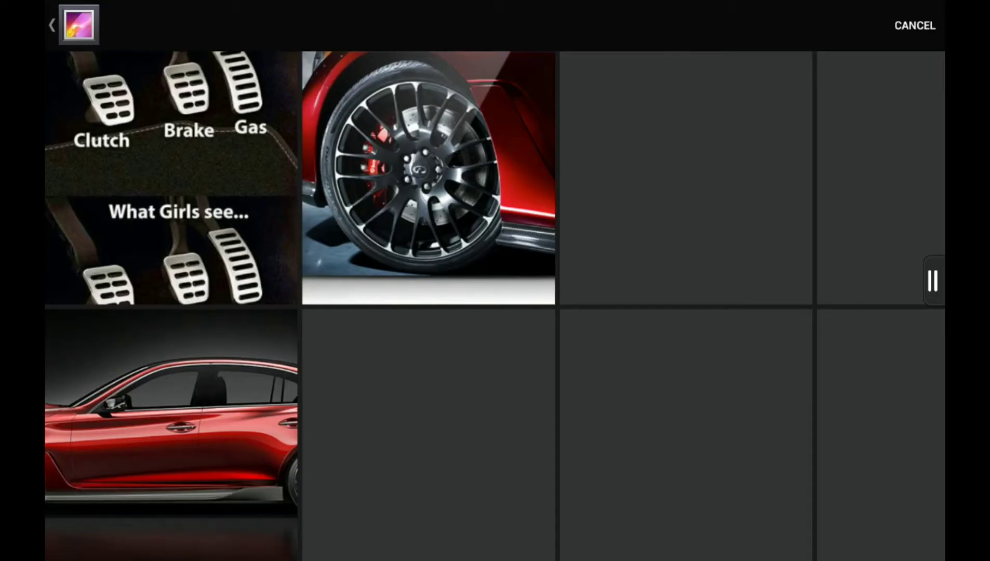
left_click_drag(460, 235, 45, 235)
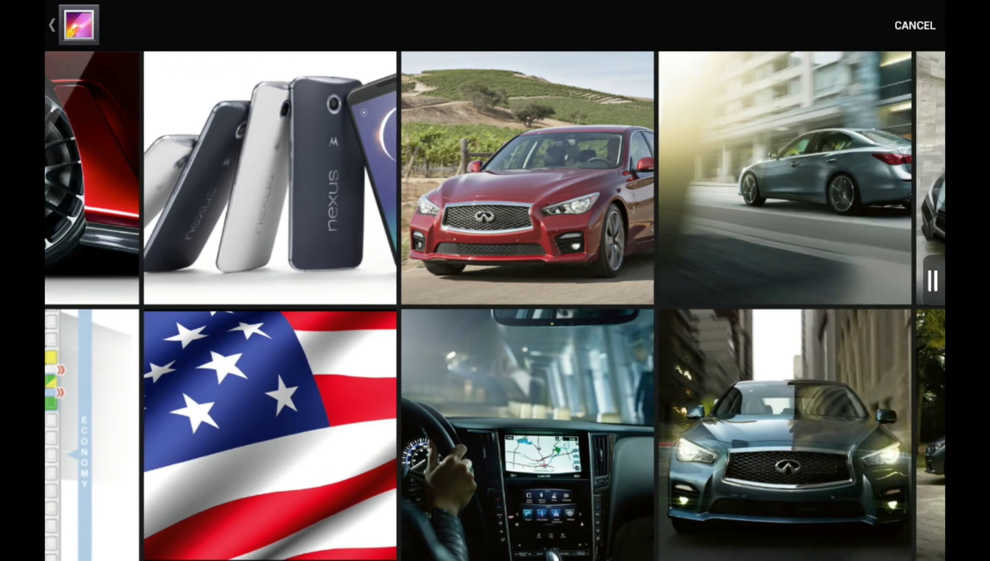
left_click(528, 177)
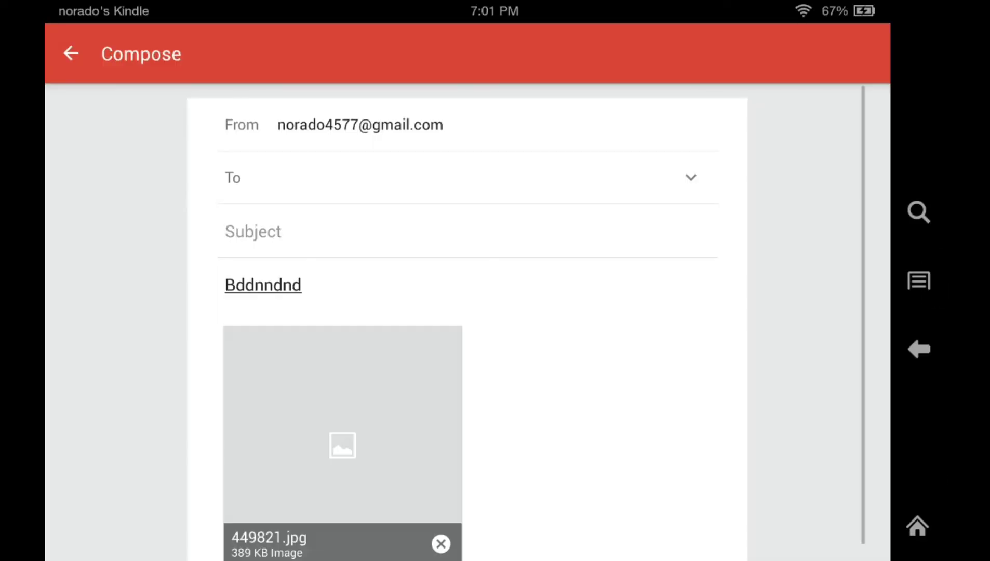
left_click_drag(83, 265, 90, 246)
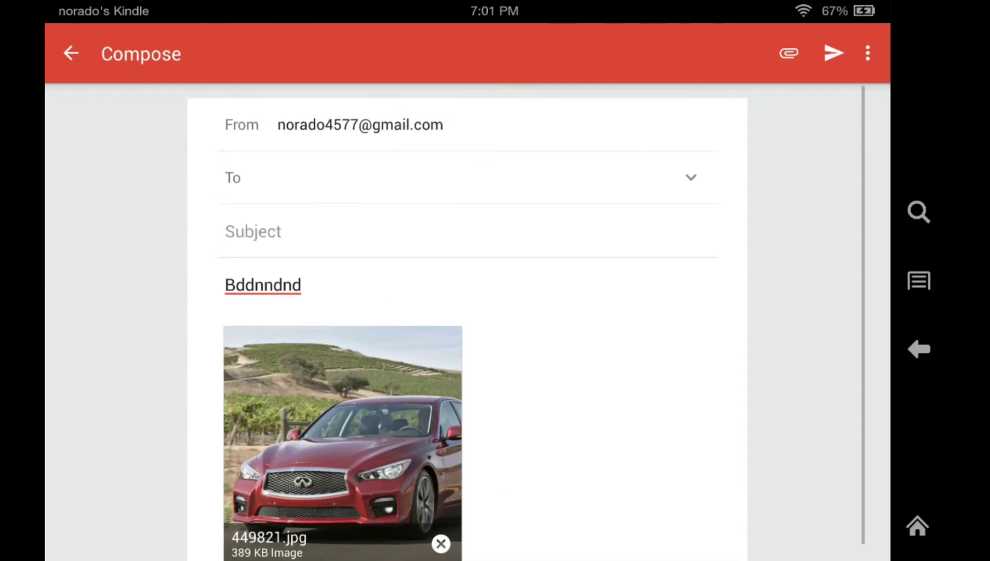
Step: Try sending the unaddressed draft, dismiss the missing-recipient warning, and go to the home screen
left_click(836, 52)
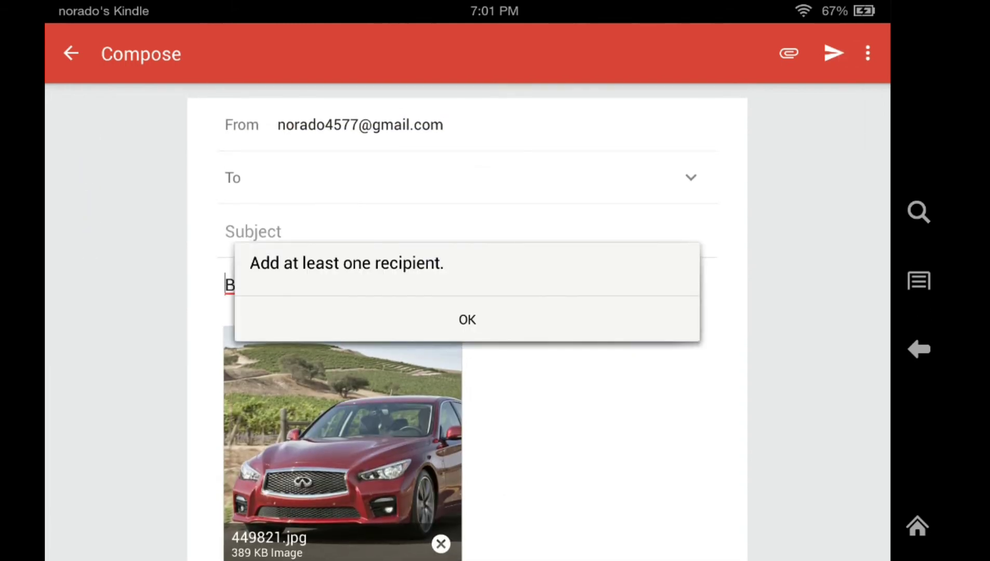
left_click(467, 320)
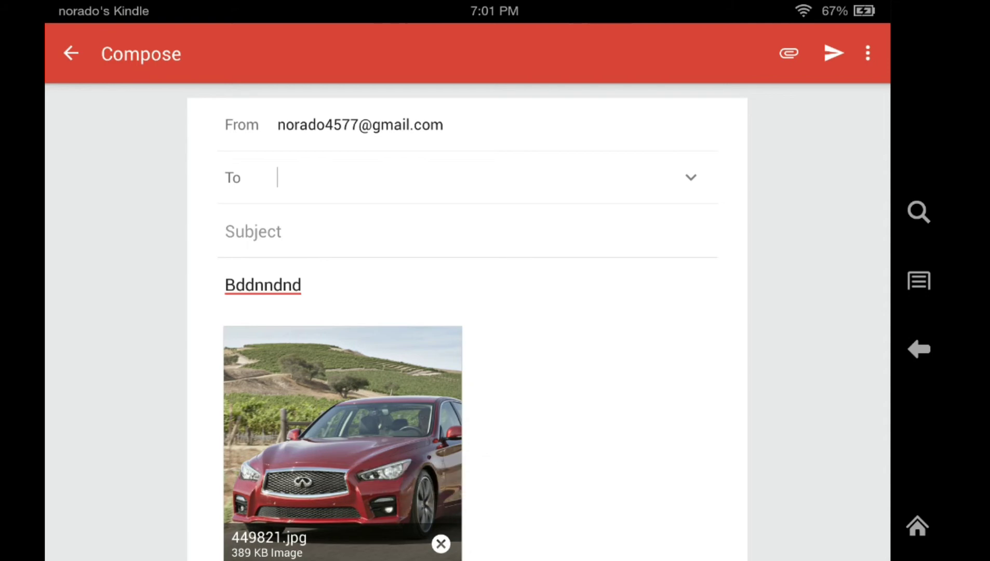
left_click(918, 526)
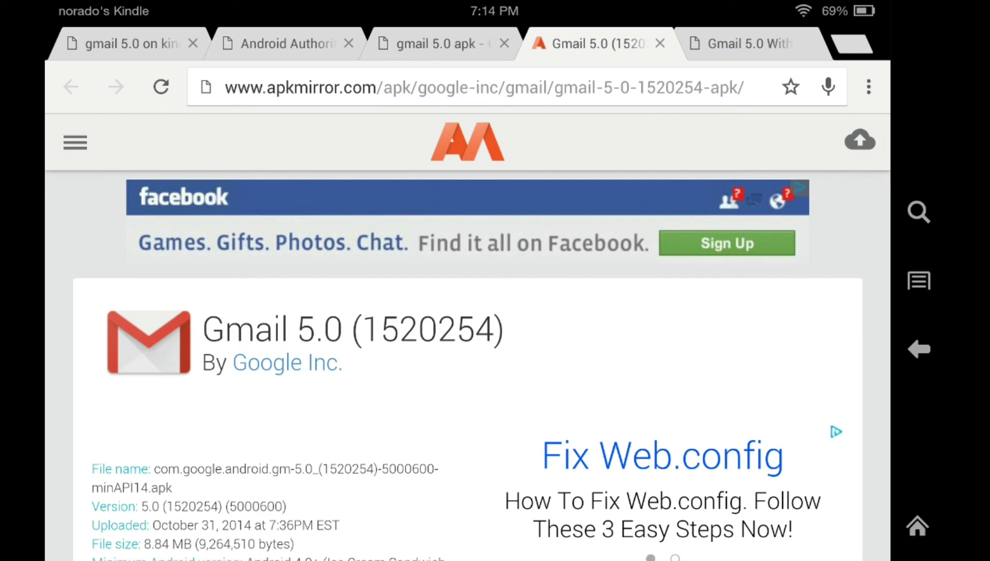
scroll(467, 291, "down", 6)
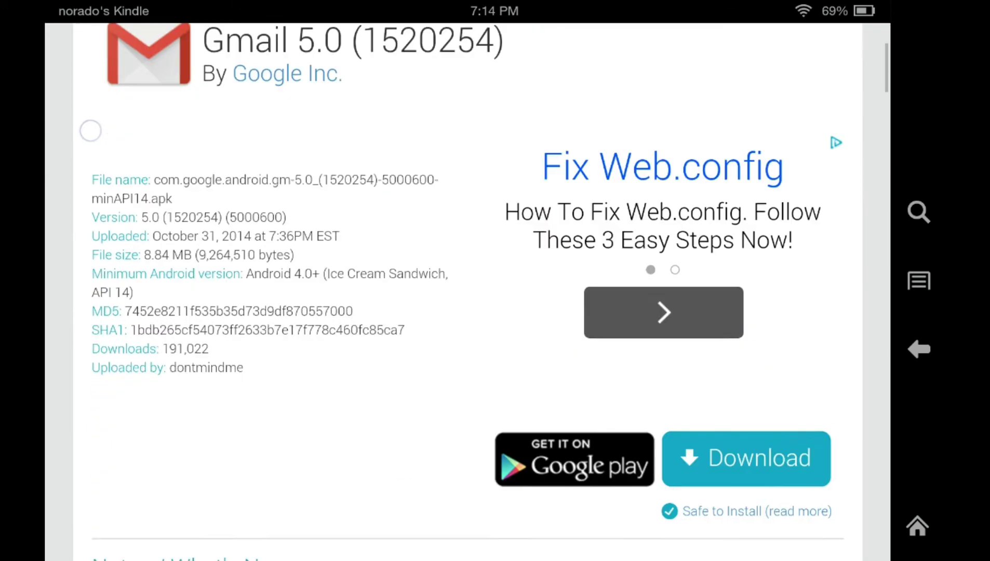
scroll(467, 291, "down", 9)
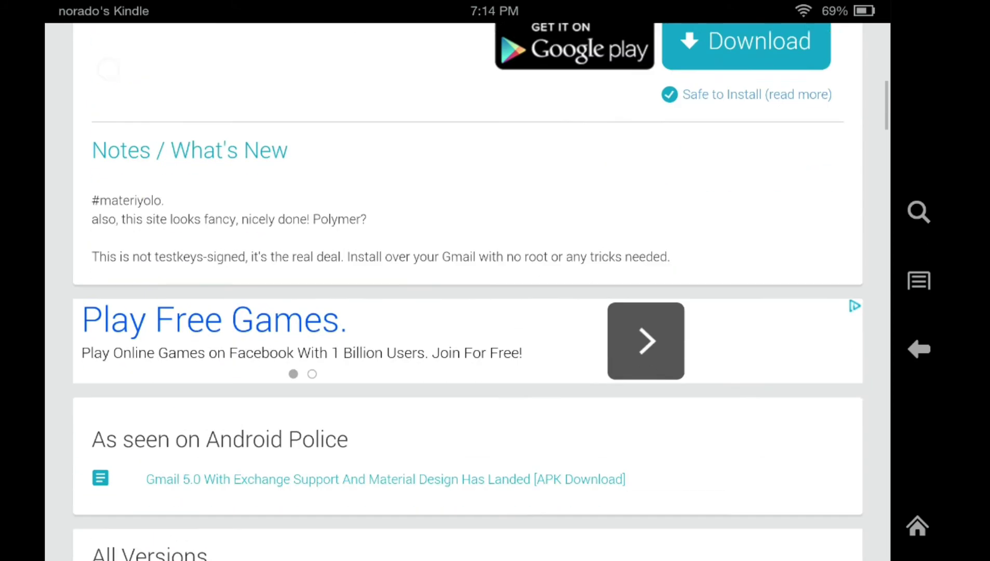
scroll(468, 291, "down", 8)
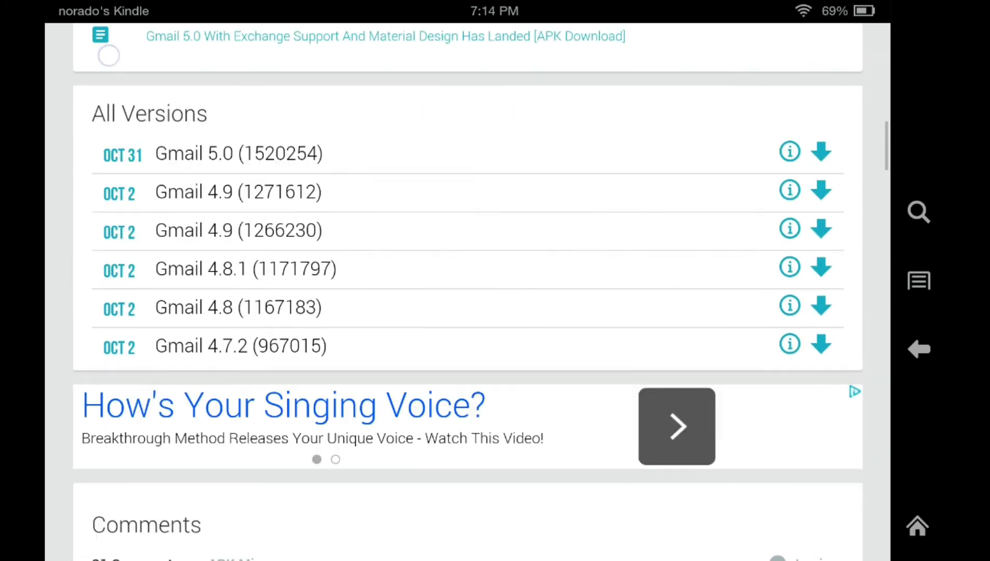
scroll(467, 291, "down", 9)
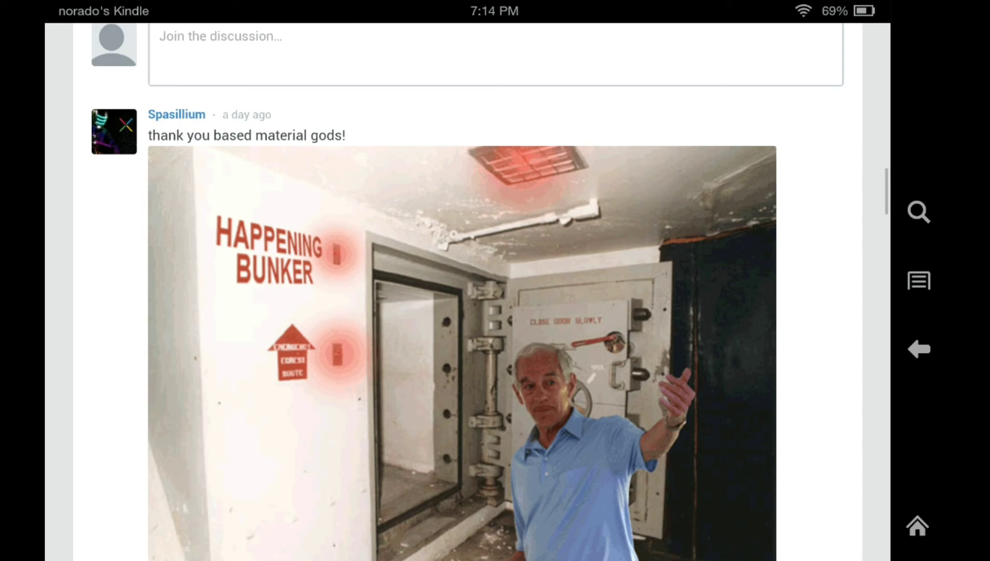
scroll(468, 291, "down", 8)
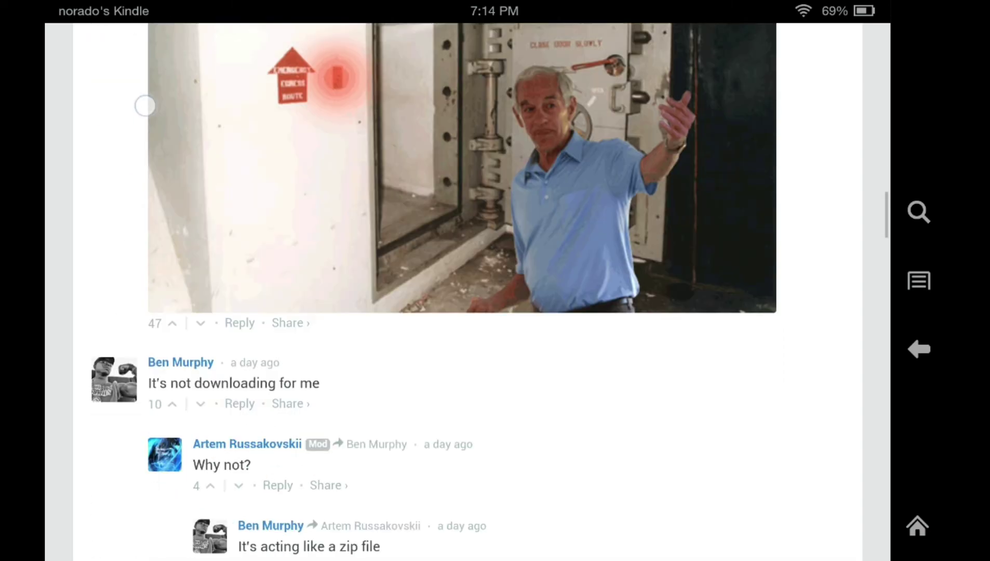
scroll(87, 398, "up", 20)
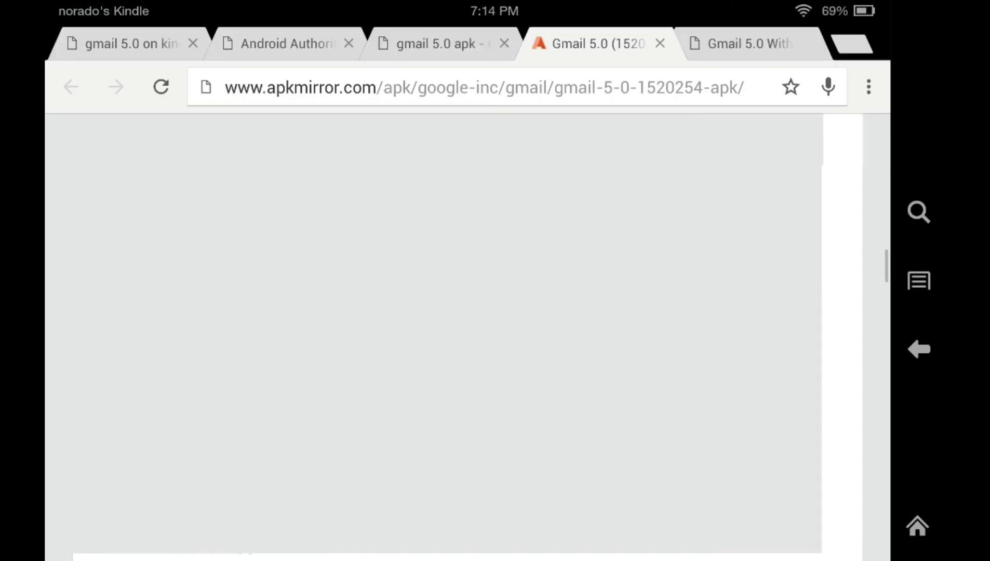